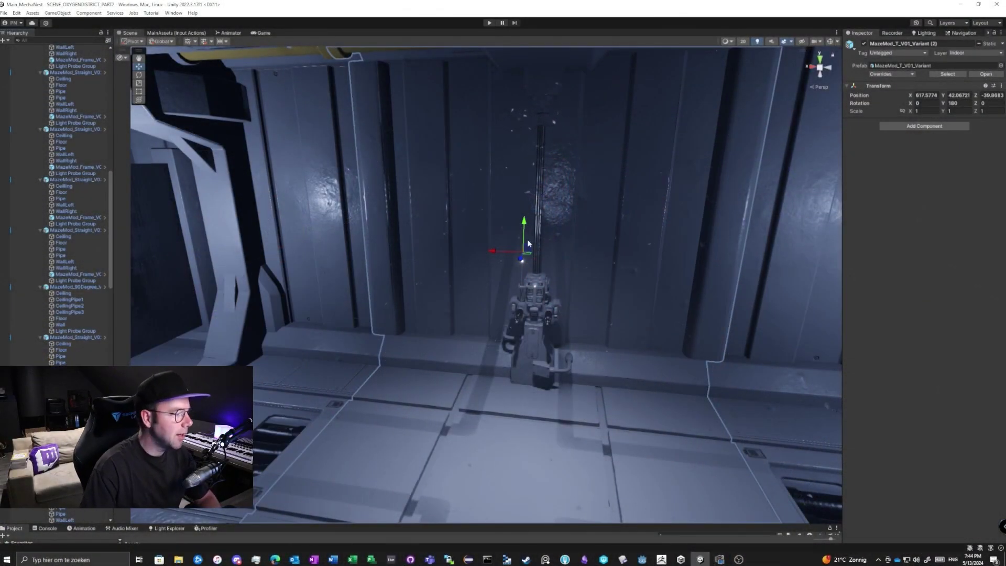
Step: Select the T-shaped maze module's Light Probe Group, turn on scene gizmos, and check the LightProbeGroup entry in the gizmo list
mouse_move(528, 244)
right_down()
mouse_move(507, 199)
mouse_move(535, 234)
mouse_move(525, 227)
mouse_move(550, 227)
mouse_move(539, 226)
right_up()
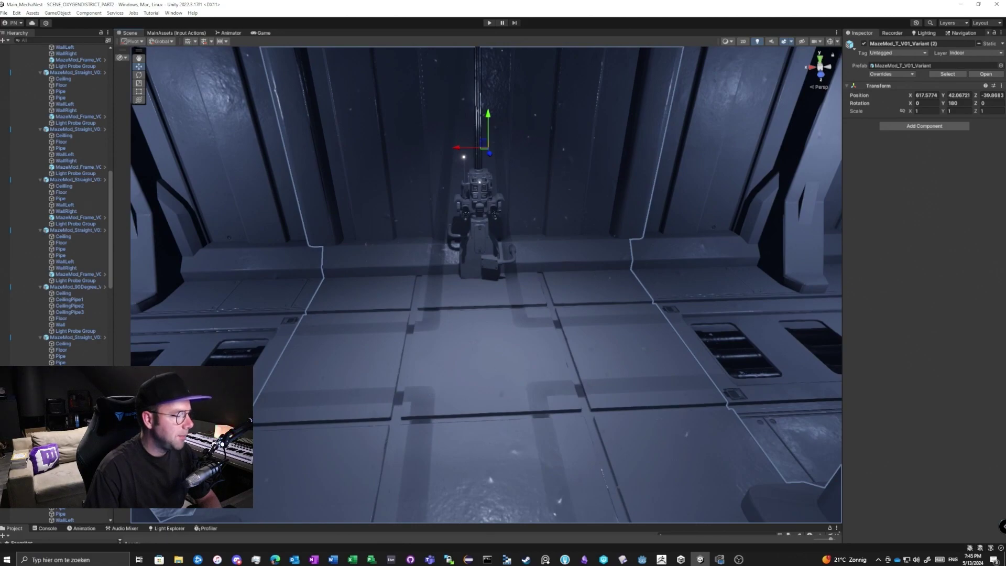
click(75, 482)
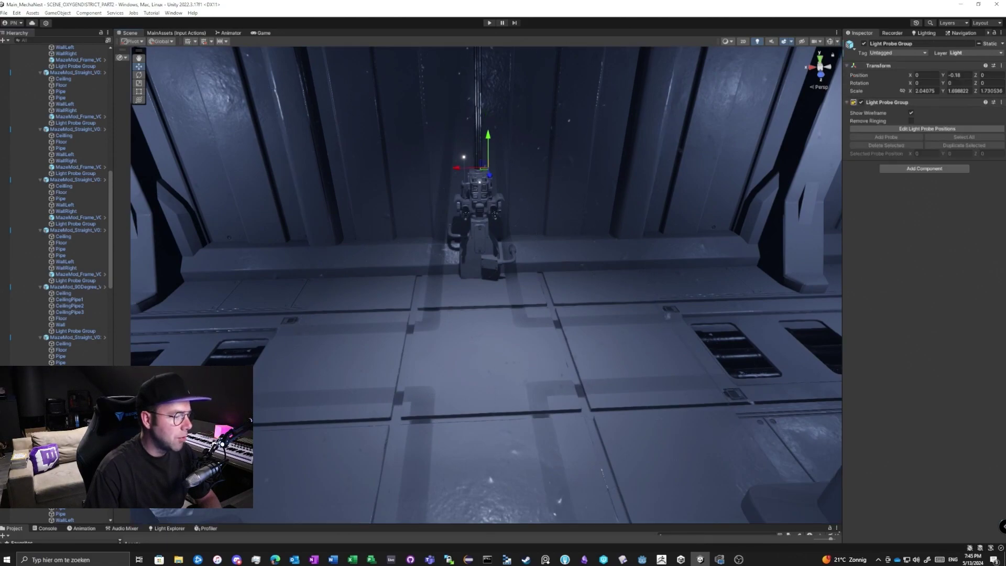
right_drag(666, 313, 592, 193)
click(829, 41)
click(837, 42)
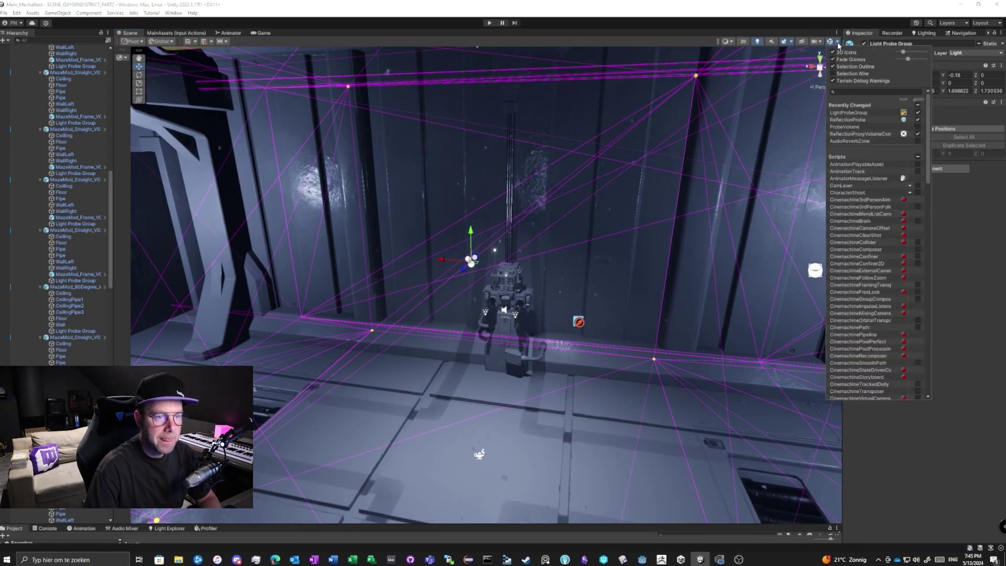
scroll(861, 223, down, 15)
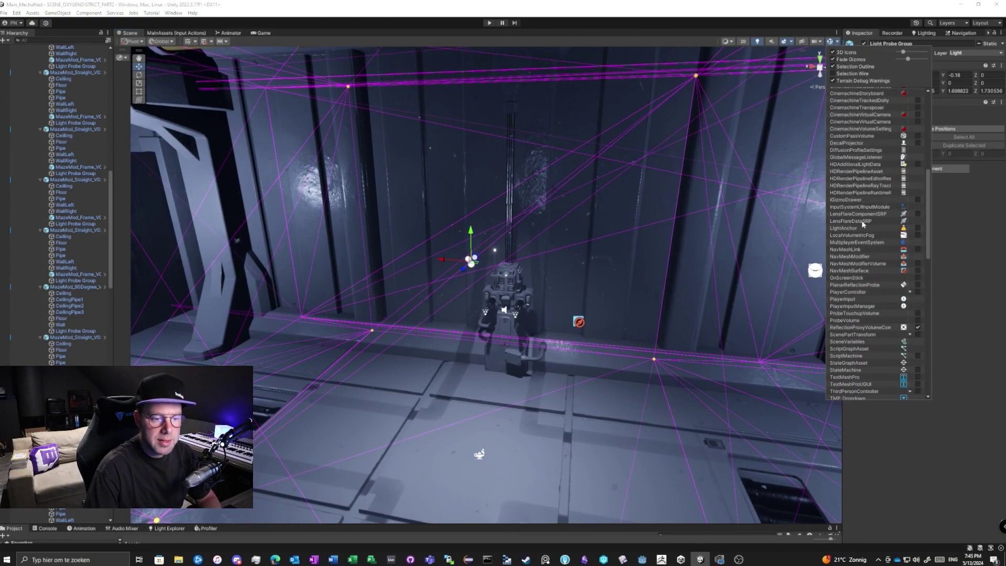
scroll(862, 219, down, 7)
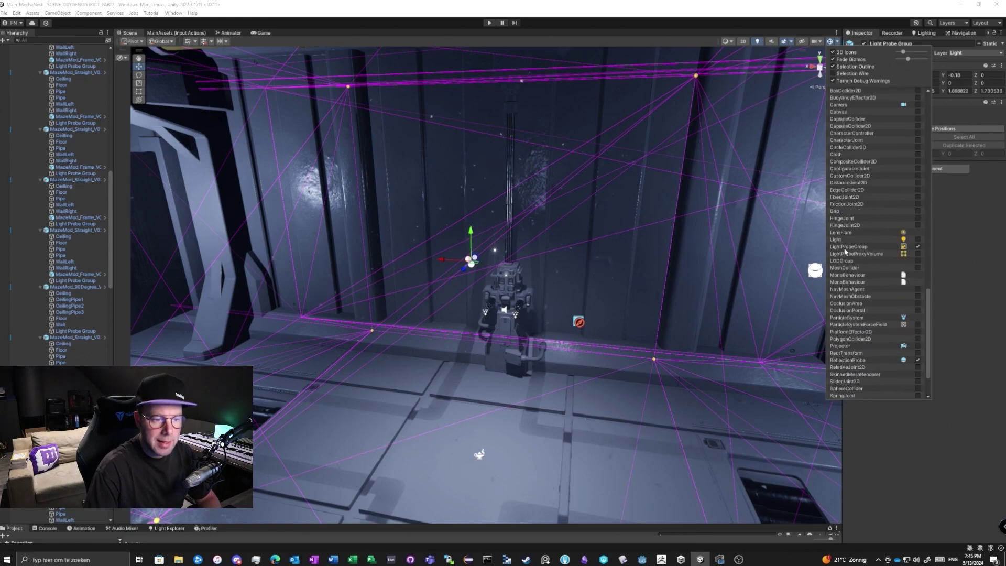
Step: Look up the Light Probe Group option among the light objects that can be created under the T-shaped maze module
key(w)
right_drag(548, 243, 545, 244)
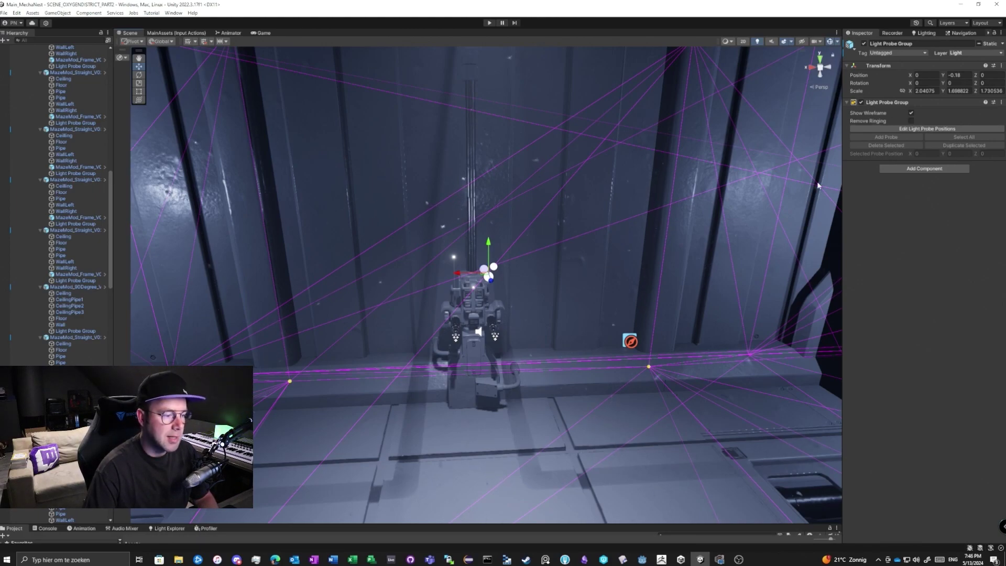
key(s)
right_drag(631, 201, 625, 181)
key(w)
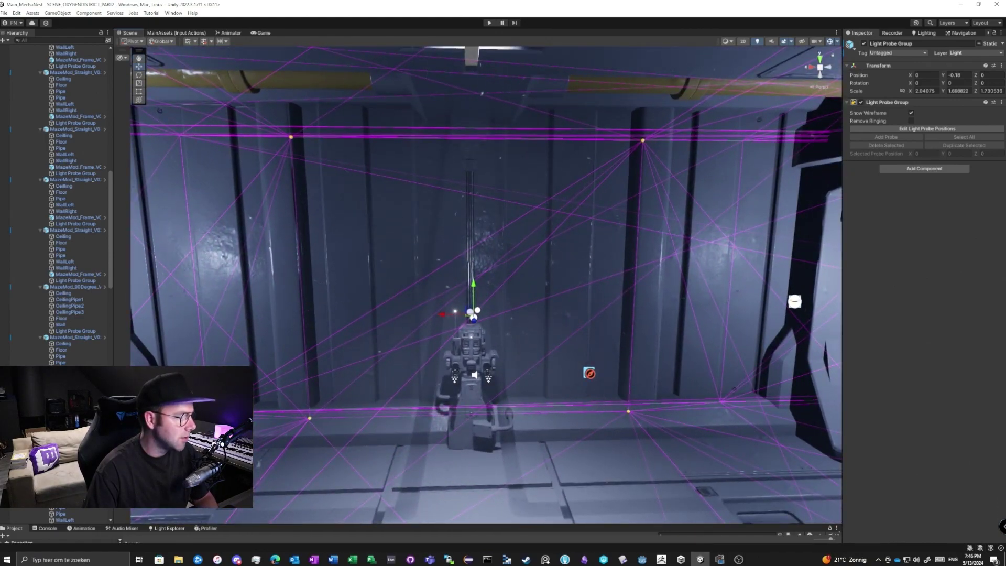
click(86, 393)
right_click(86, 393)
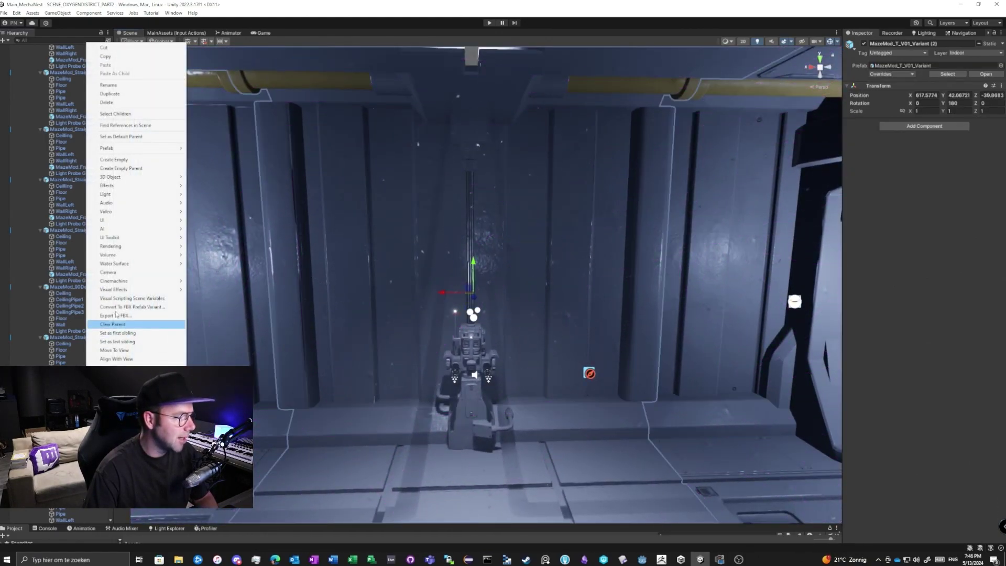
mouse_move(134, 198)
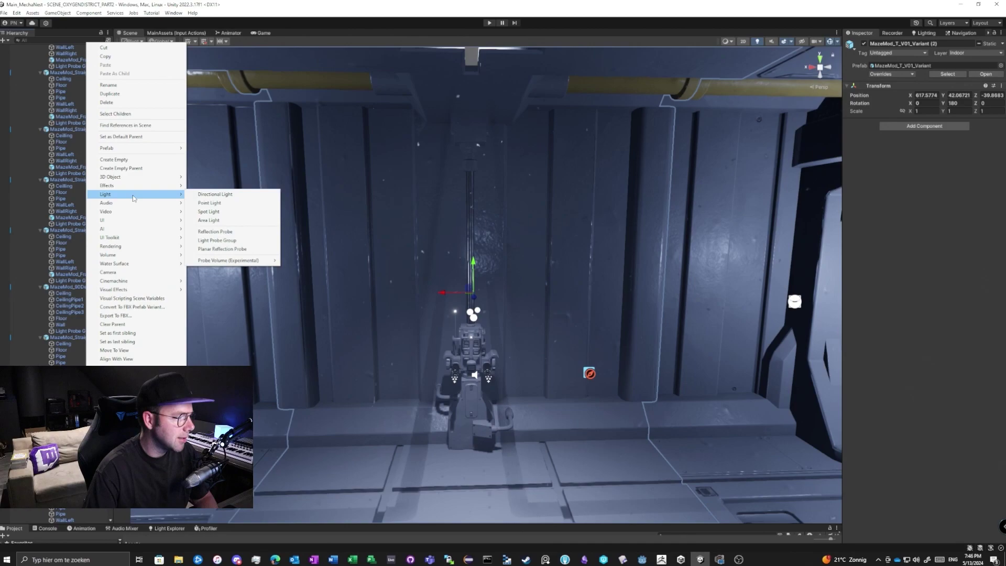
click(258, 240)
Step: Focus on the T-shaped module's existing Light Probe Group and enable editing of its probe positions
key(f)
right_drag(571, 302, 528, 203)
right_drag(588, 222, 490, 180)
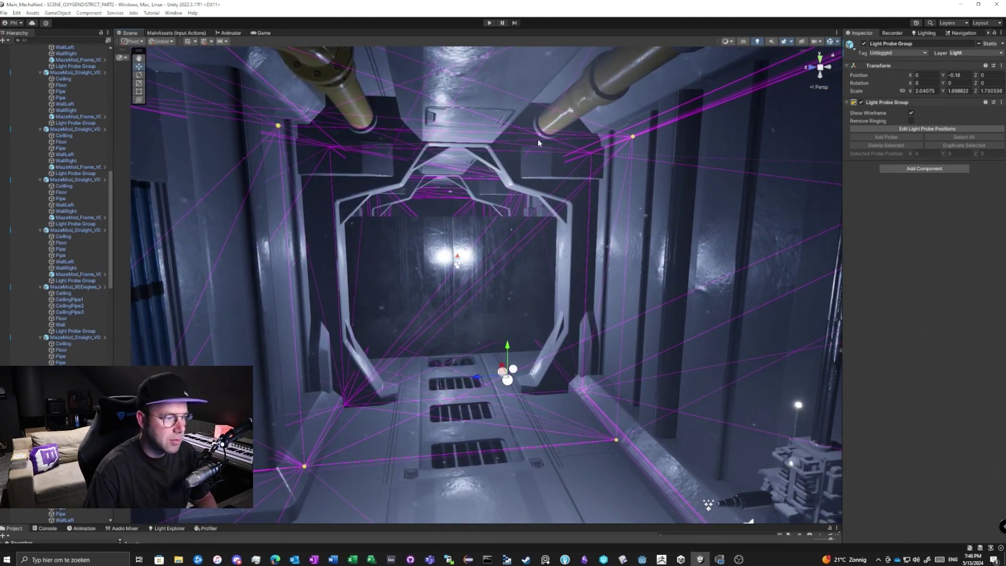
right_drag(651, 115, 570, 194)
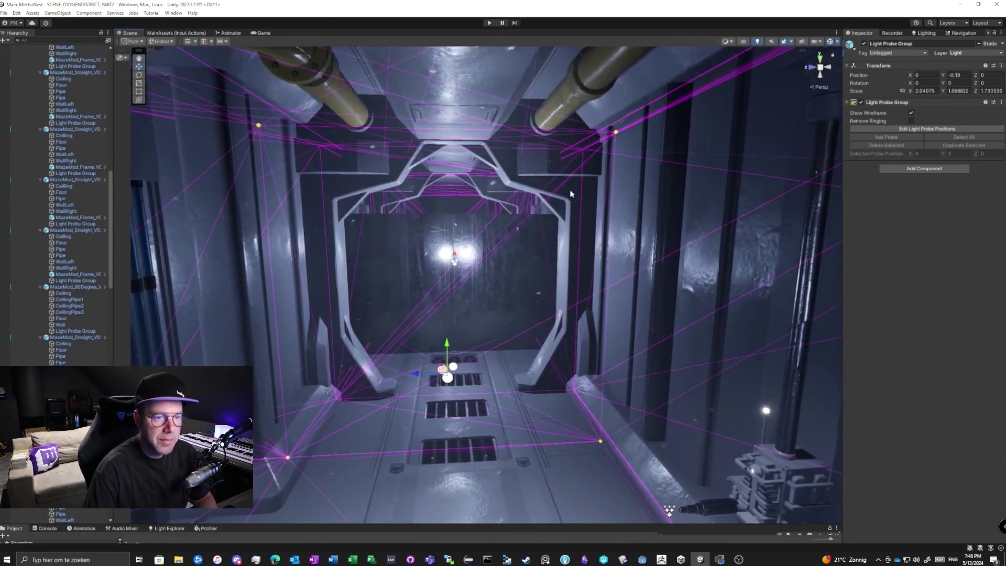
click(899, 129)
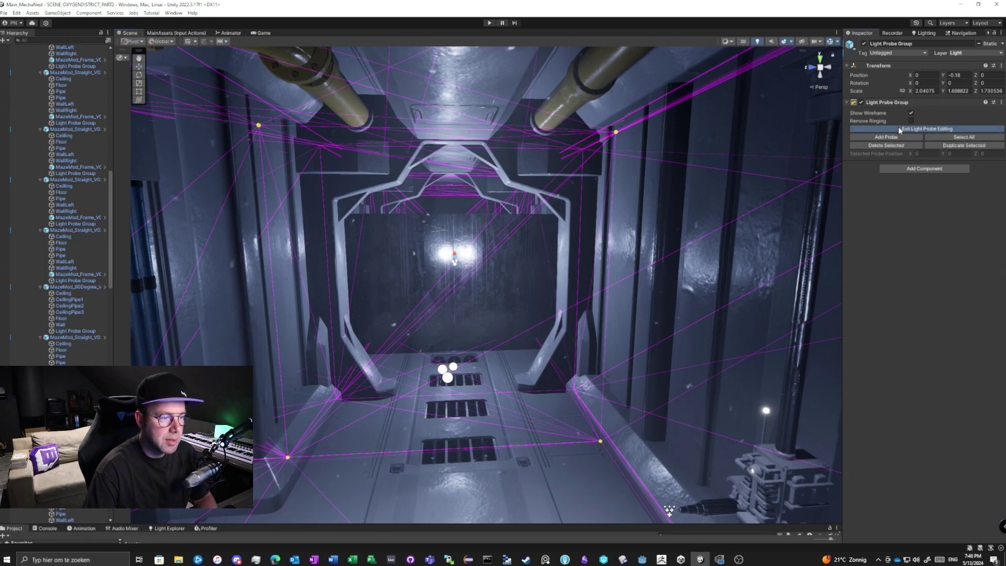
Step: Lower the upper corner probe near the corridor's ceiling pipe and shift it sideways to about Y 0.73, Z 0.88
right_drag(618, 193, 652, 159)
key(w)
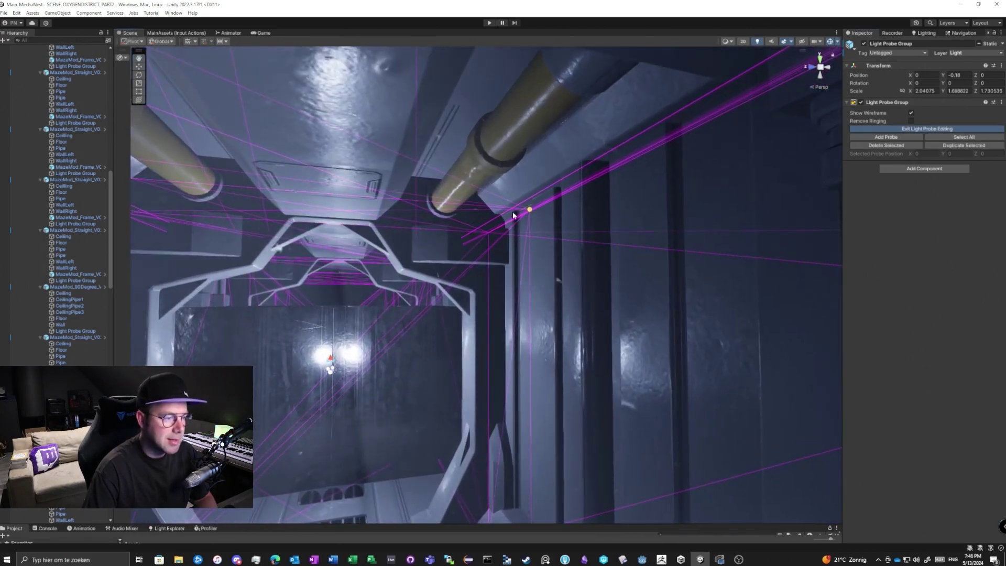
click(530, 210)
alt+drag(605, 222, 754, 215)
drag(363, 164, 372, 242)
right_drag(555, 299, 313, 195)
drag(307, 192, 246, 194)
Step: Examine the repositioned probe's placement against the module's walls and the neighbouring probes
right_drag(474, 209, 607, 211)
key(s)
key(s)
right_drag(498, 273, 470, 246)
key(d)
key(w)
right_drag(540, 260, 608, 187)
key(w)
key(w)
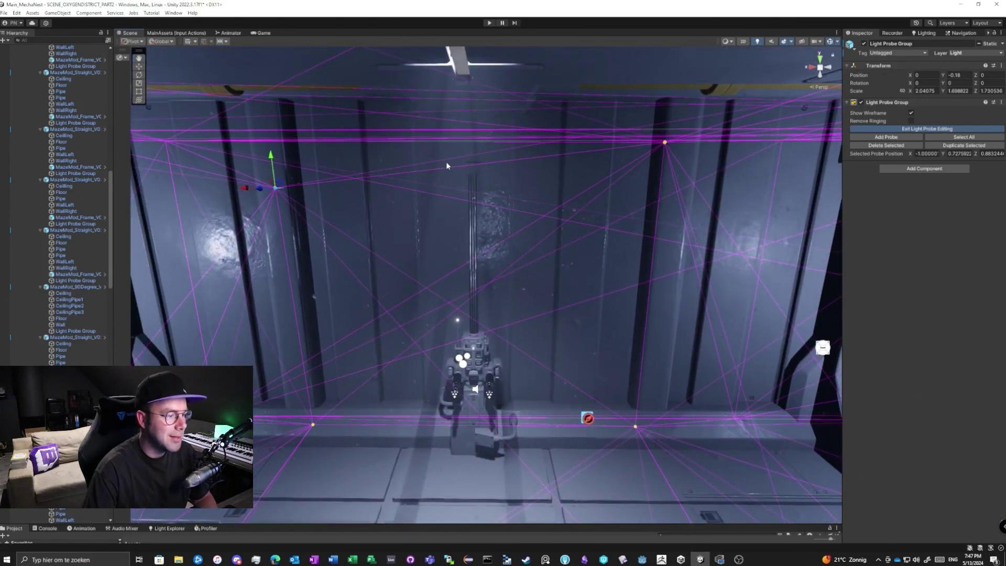
Step: Shift the opposite upper probe by the wall column sideways to about X 0.87
right_drag(445, 207, 538, 219)
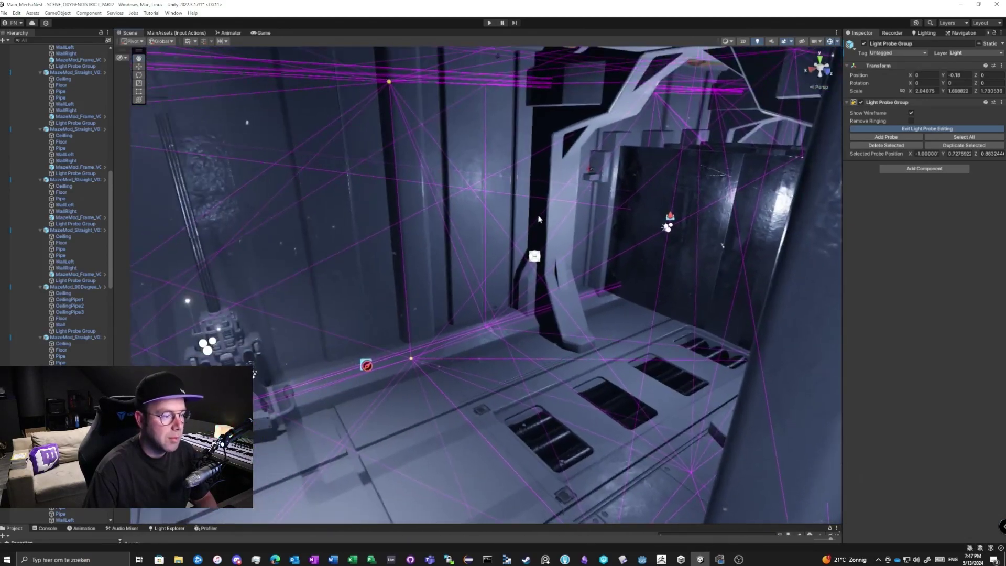
click(391, 81)
drag(359, 80, 395, 100)
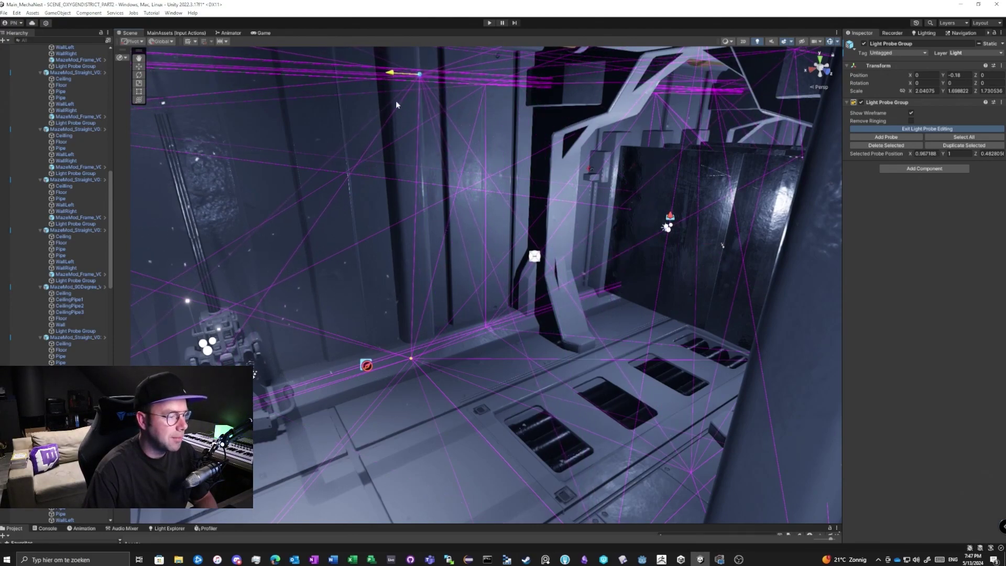
right_drag(580, 157, 441, 118)
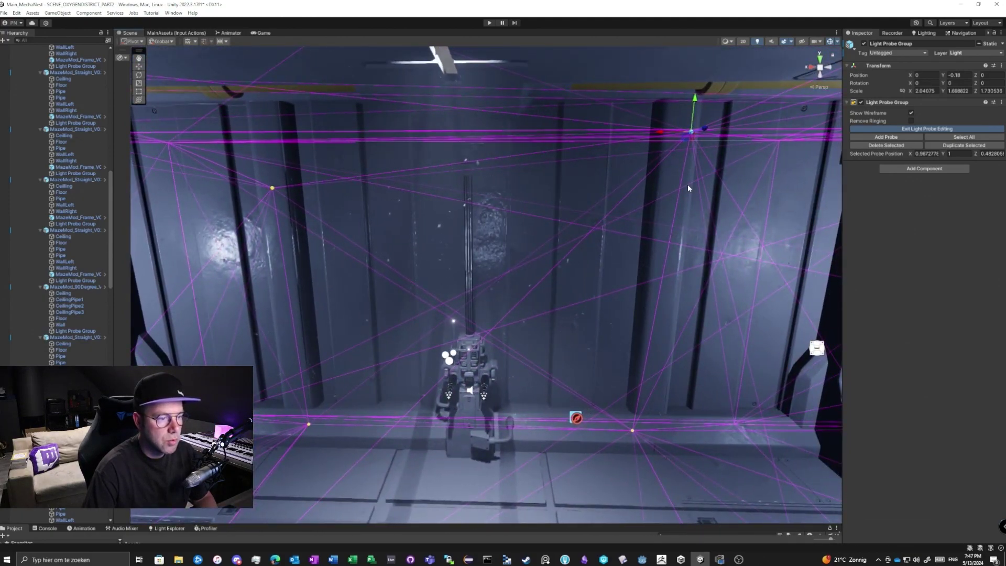
Step: Add a new probe to the T-shaped module's Light Probe Group
right_drag(475, 107, 549, 128)
right_drag(754, 110, 536, 144)
right_drag(810, 168, 620, 210)
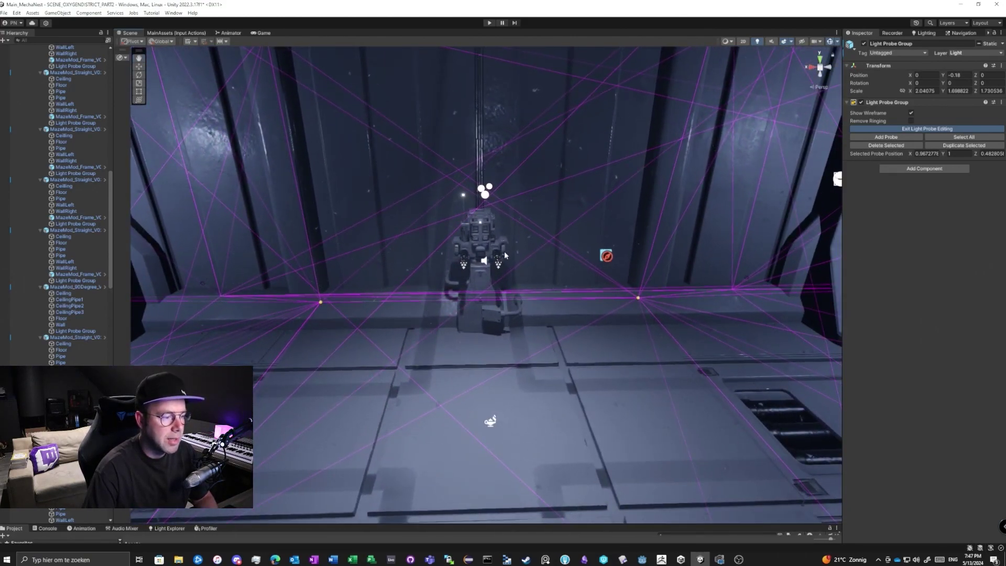
click(903, 137)
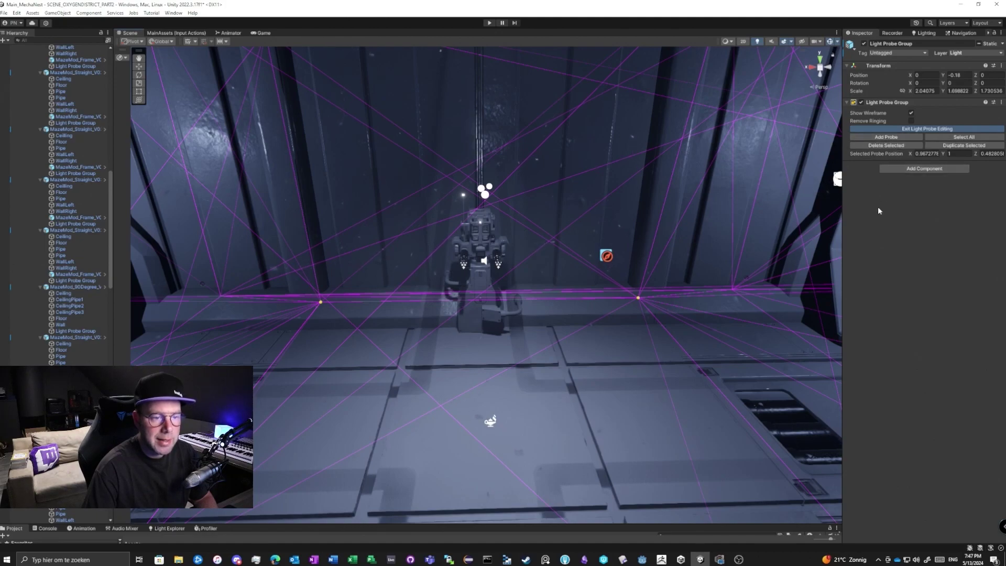
click(878, 136)
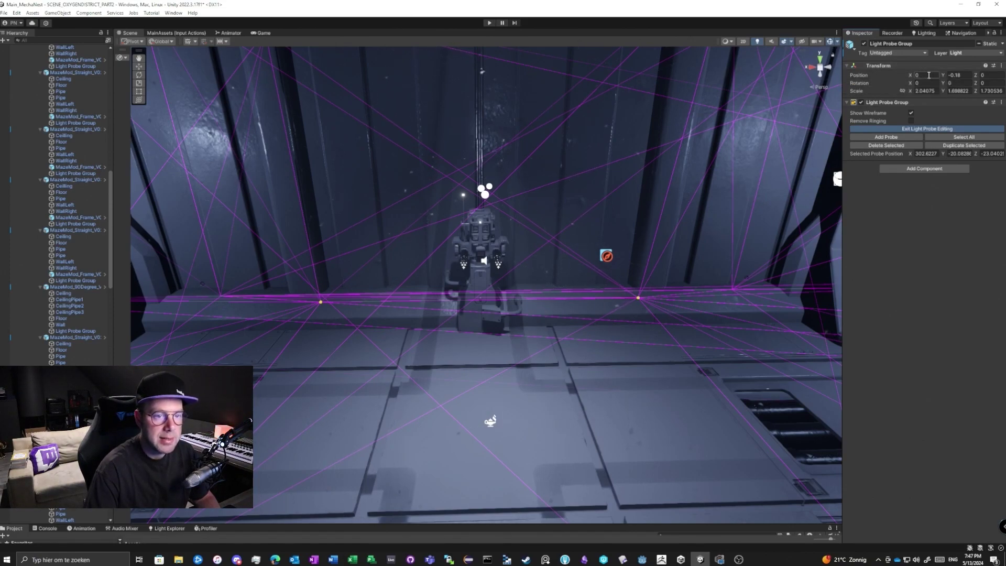
Step: Set the new probe's position to X 0, Y -0.18, Z 0
click(965, 74)
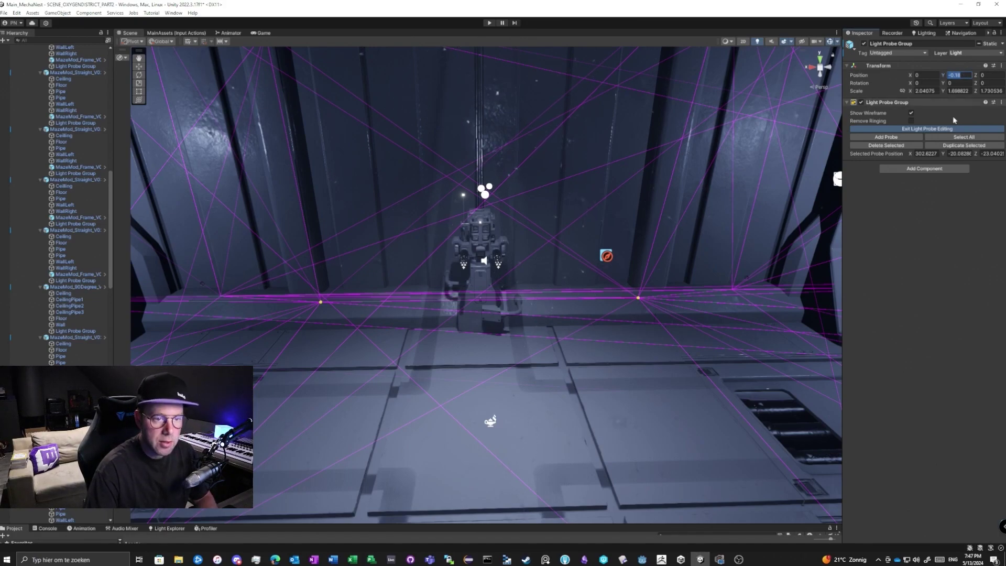
click(936, 153)
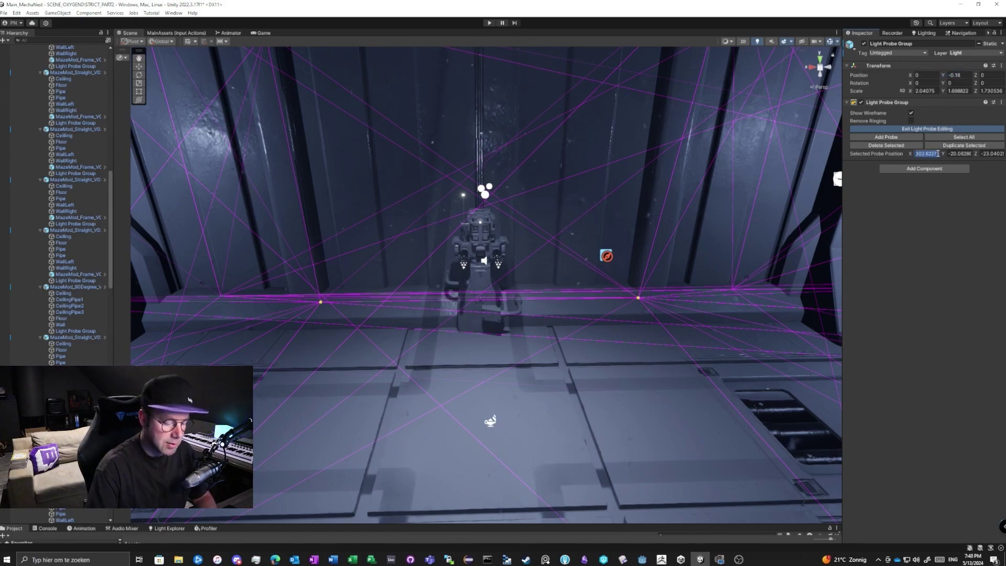
text(0)
text(0)
key(Tab)
text(0)
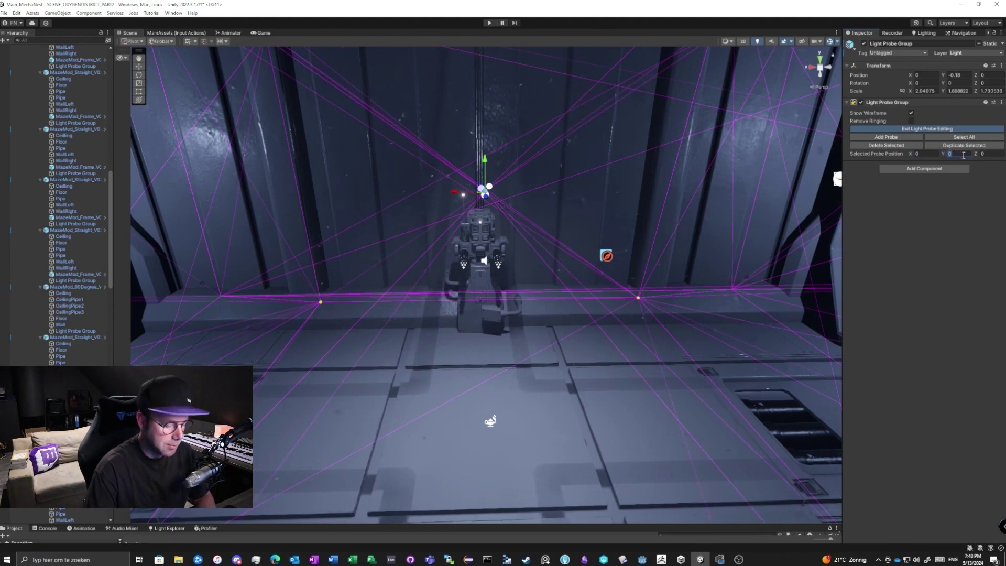
text(-0.18)
Step: Inspect the new central probe and its connections to the surrounding probes throughout the corridor junction
right_drag(456, 253, 480, 243)
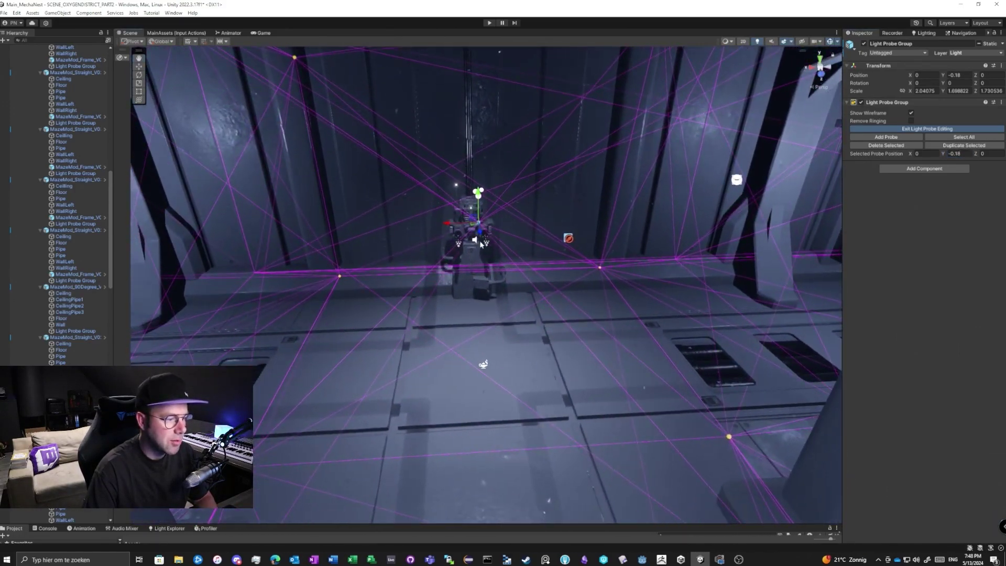
right_drag(611, 220, 732, 236)
key(w)
key(s)
key(w)
right_drag(649, 256, 680, 270)
right_drag(453, 180, 589, 247)
right_drag(435, 247, 389, 238)
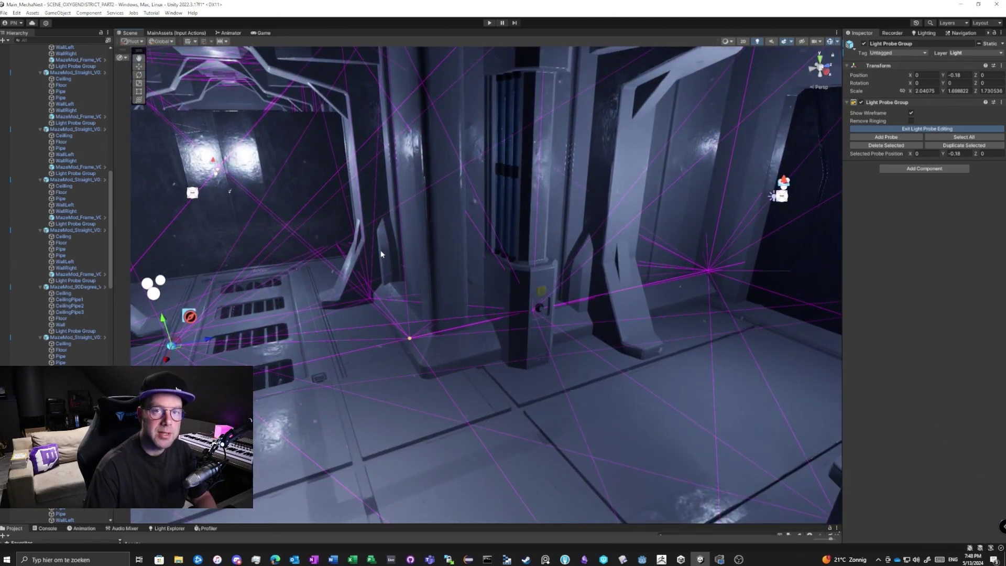